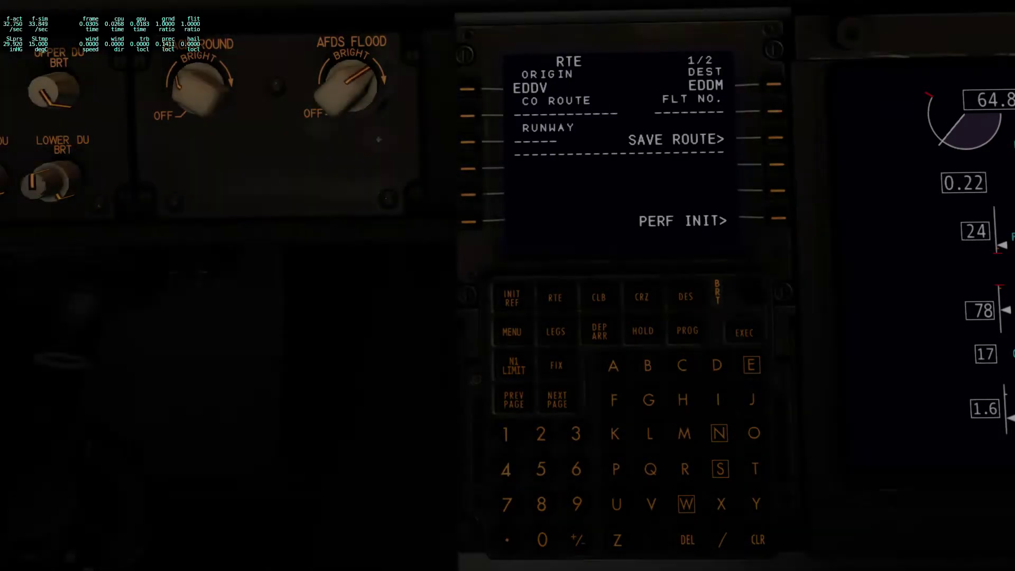
Step: Swing the view from the FMC's EDDV–EDDM route page over to the AviTab tablet
{"action": "key", "text": "KP_1"}
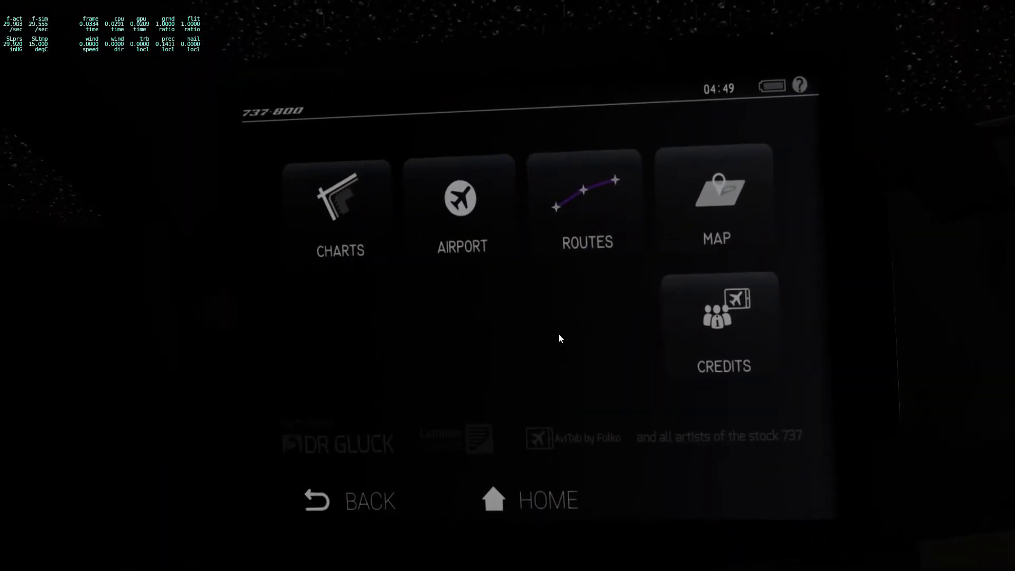
Step: Plan an AviTab route EDDV to EDDM, giving EDDV WERRA P605 TAKUT L603 AKANU EDDM (281 nm)
{"action": "left_click", "coordinate": [510, 514]}
{"action": "left_click", "coordinate": [707, 343]}
{"action": "left_click", "coordinate": [567, 226]}
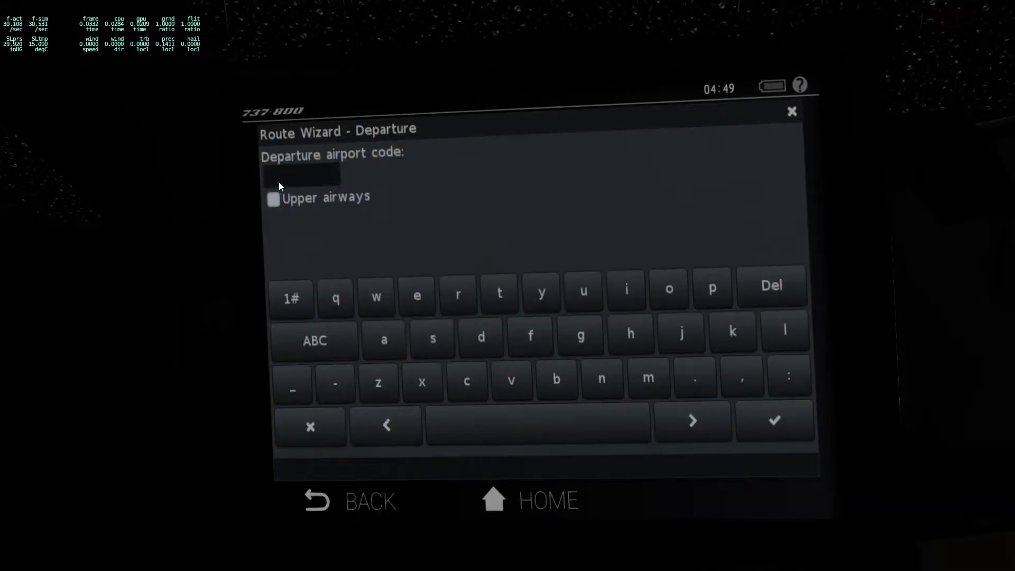
{"action": "type", "text": "eddv"}
{"action": "left_click", "coordinate": [760, 419]}
{"action": "type", "text": "eddm"}
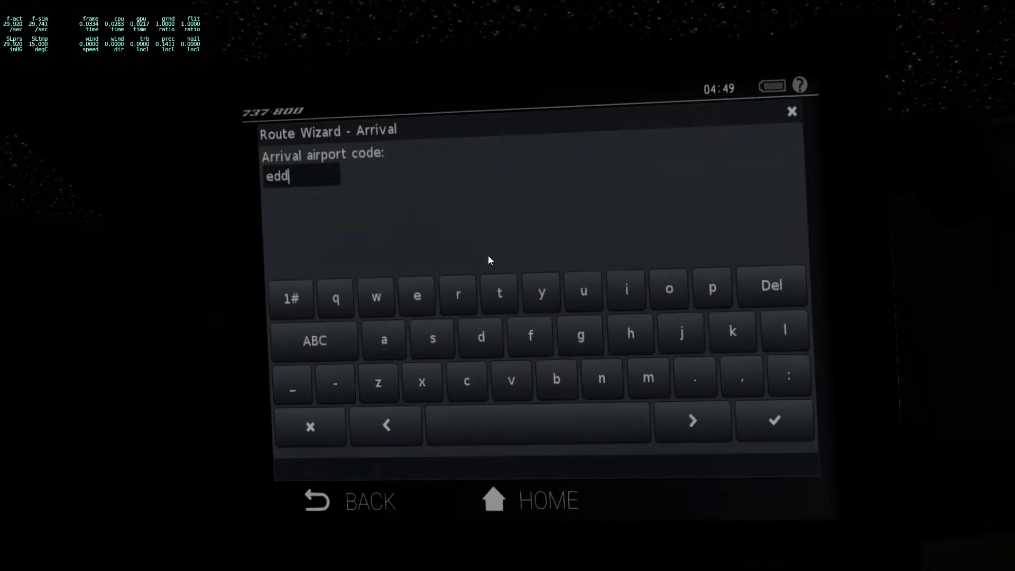
{"action": "left_click", "coordinate": [773, 418]}
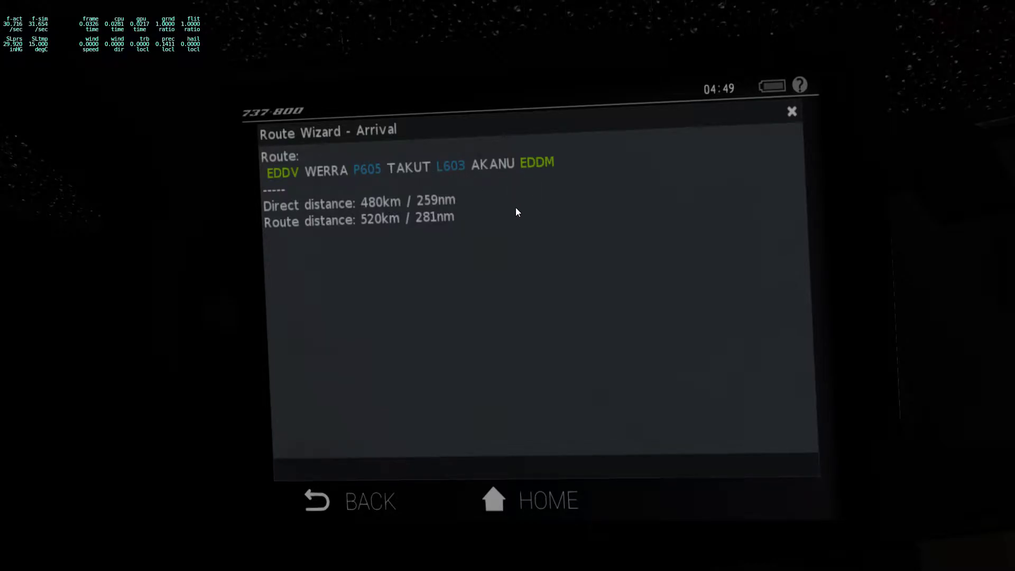
{"action": "left_click", "coordinate": [370, 508]}
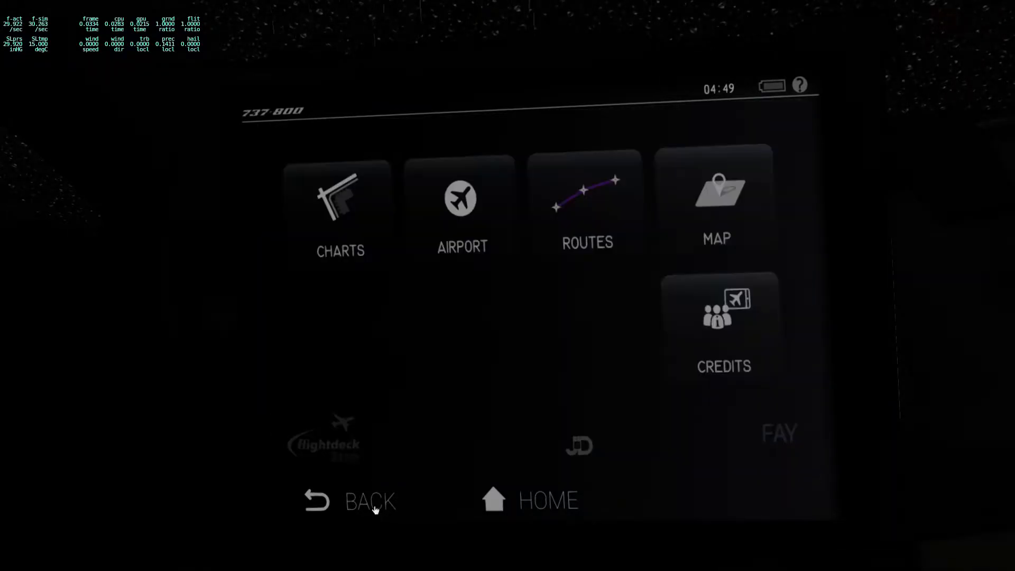
Step: Open the 4-page route briefing document and nudge page 1 into position
{"action": "left_click", "coordinate": [329, 243]}
{"action": "left_click_drag", "start_coordinate": [413, 331], "coordinate": [414, 321]}
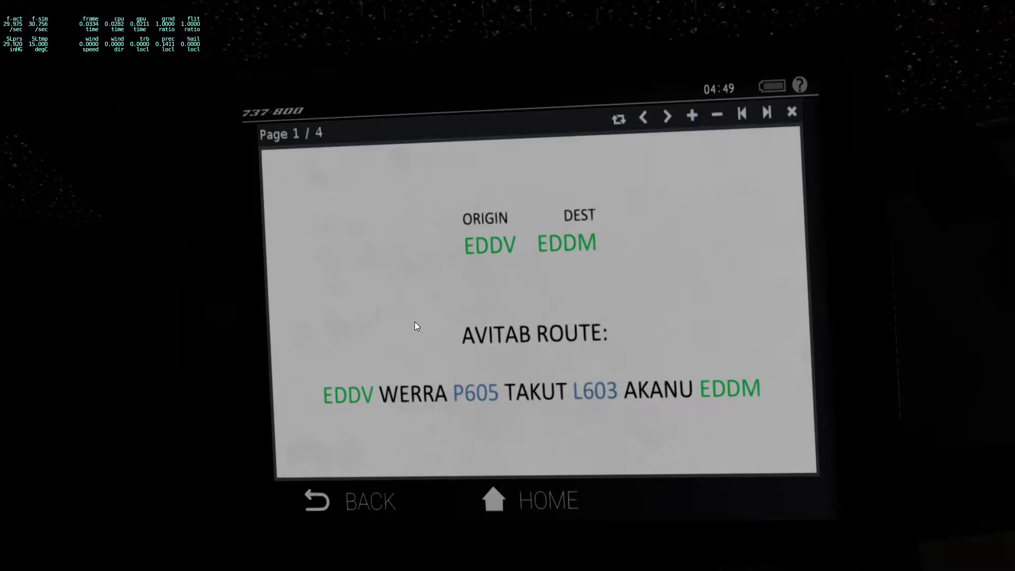
{"action": "mouse_move", "coordinate": [577, 413]}
{"action": "left_mouse_down"}
{"action": "mouse_move", "coordinate": [580, 379]}
{"action": "mouse_move", "coordinate": [581, 401]}
{"action": "left_mouse_up"}
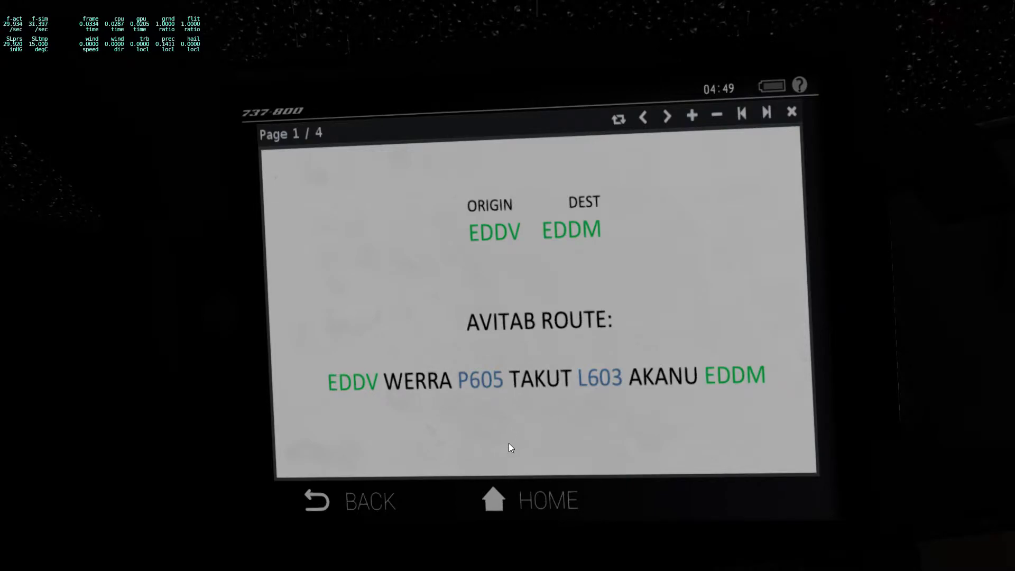
Step: Go to page 2 and pan across its SID, airway, STAR, approach and missed-approach diagram
{"action": "left_click", "coordinate": [668, 120]}
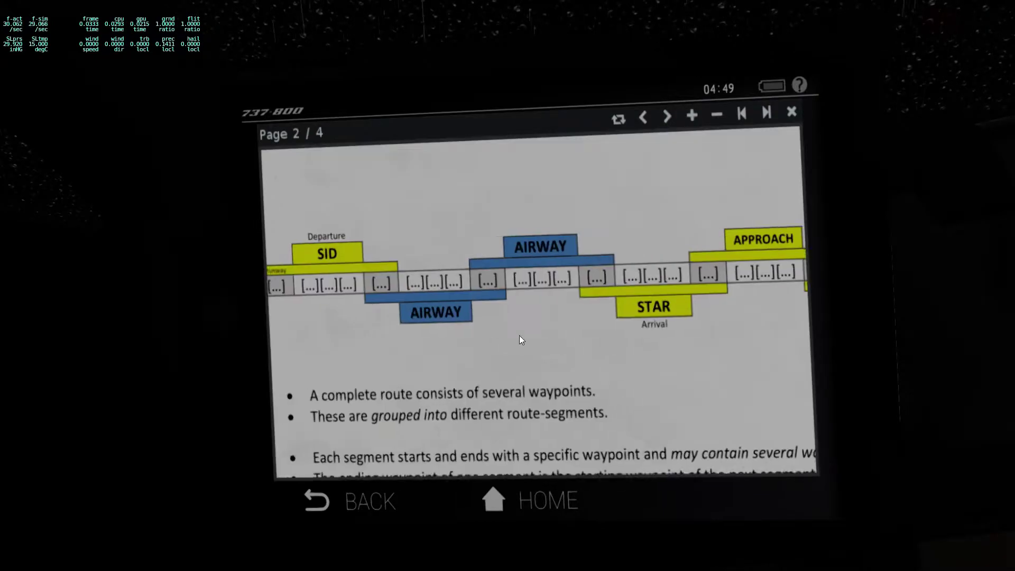
{"action": "left_click_drag", "start_coordinate": [519, 335], "coordinate": [524, 384]}
{"action": "scroll", "coordinate": [519, 338], "scroll_direction": "down", "scroll_amount": 1}
{"action": "scroll", "coordinate": [518, 360], "scroll_direction": "up", "scroll_amount": 1}
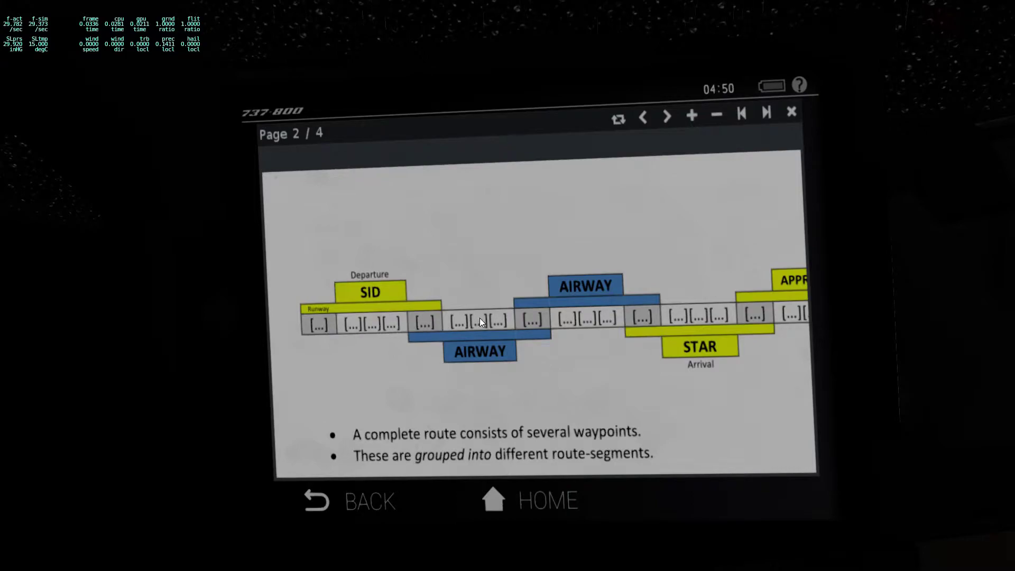
{"action": "left_click_drag", "start_coordinate": [742, 310], "coordinate": [503, 320]}
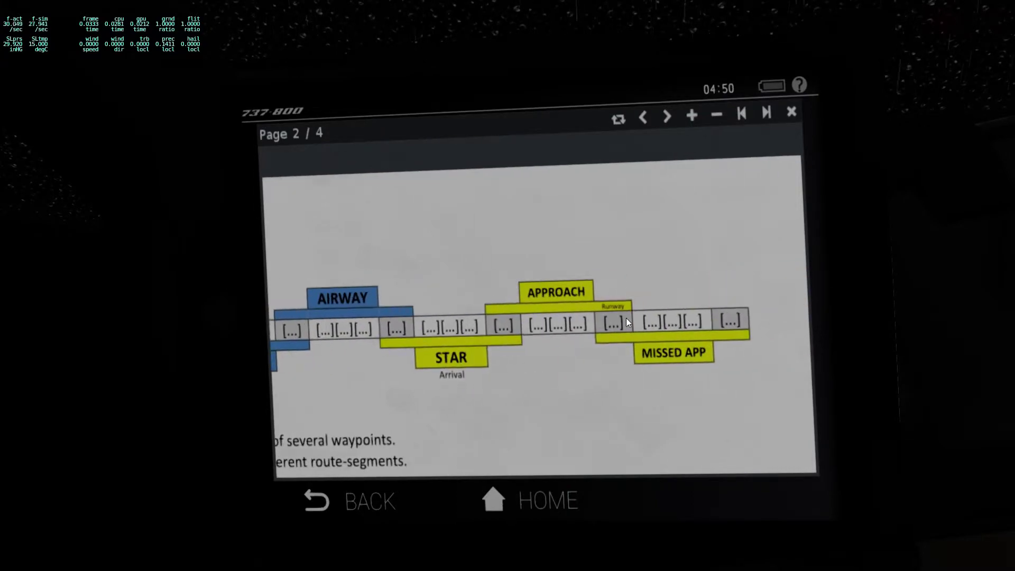
{"action": "left_click_drag", "start_coordinate": [360, 332], "coordinate": [440, 331]}
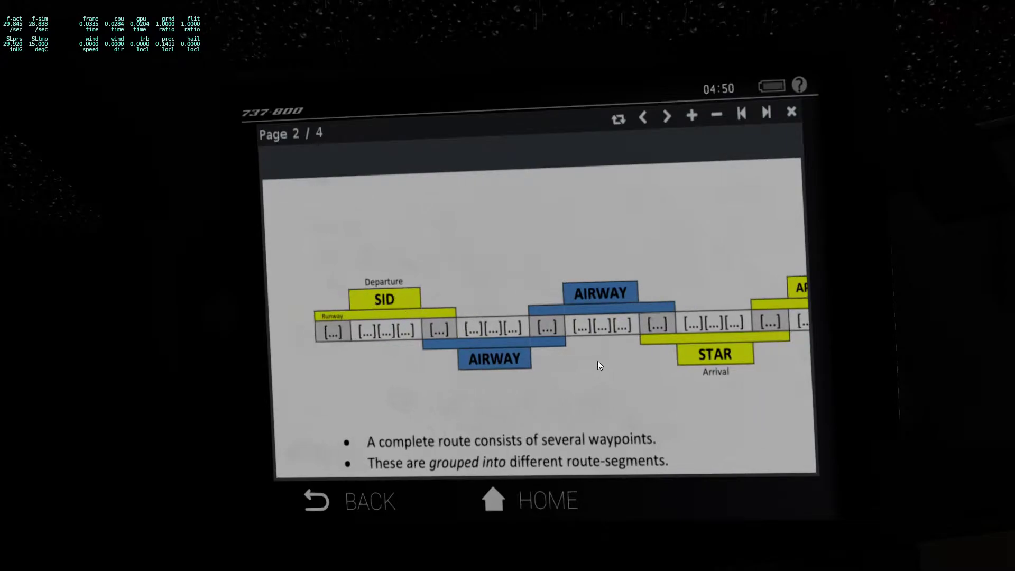
{"action": "left_click_drag", "start_coordinate": [623, 356], "coordinate": [444, 343]}
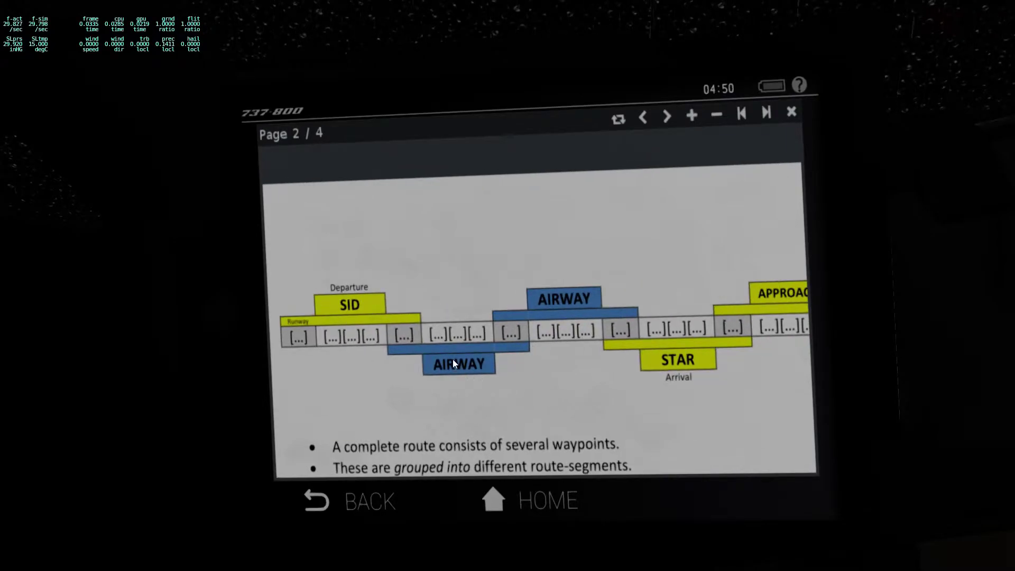
{"action": "left_click_drag", "start_coordinate": [634, 297], "coordinate": [502, 317]}
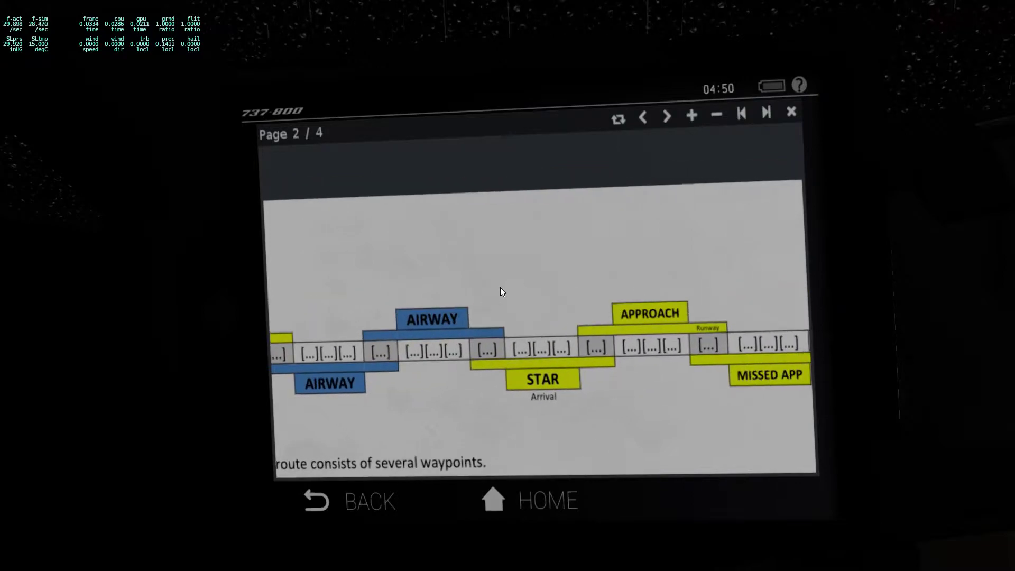
{"action": "left_click_drag", "start_coordinate": [550, 402], "coordinate": [558, 334]}
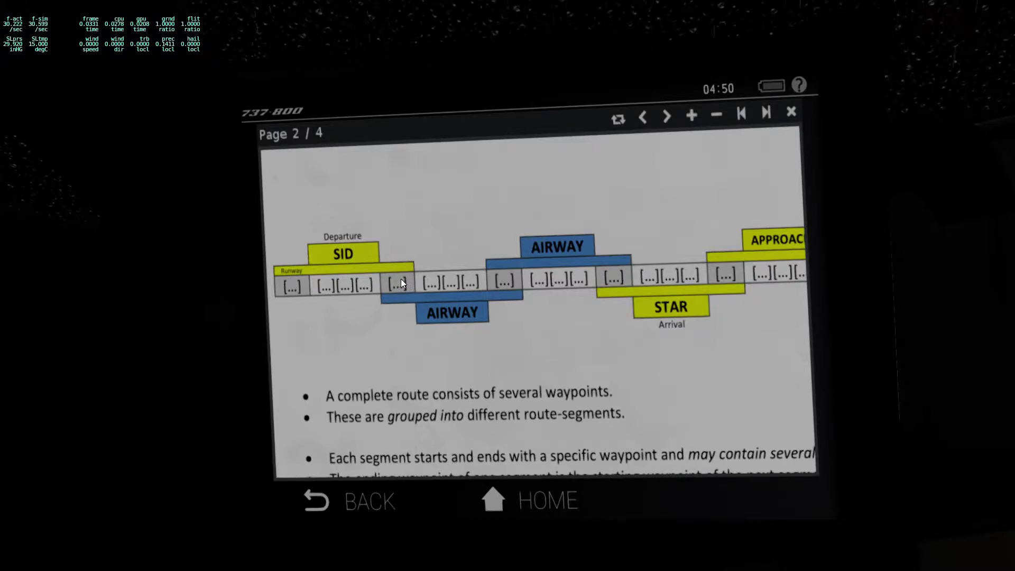
{"action": "left_click_drag", "start_coordinate": [511, 281], "coordinate": [449, 270]}
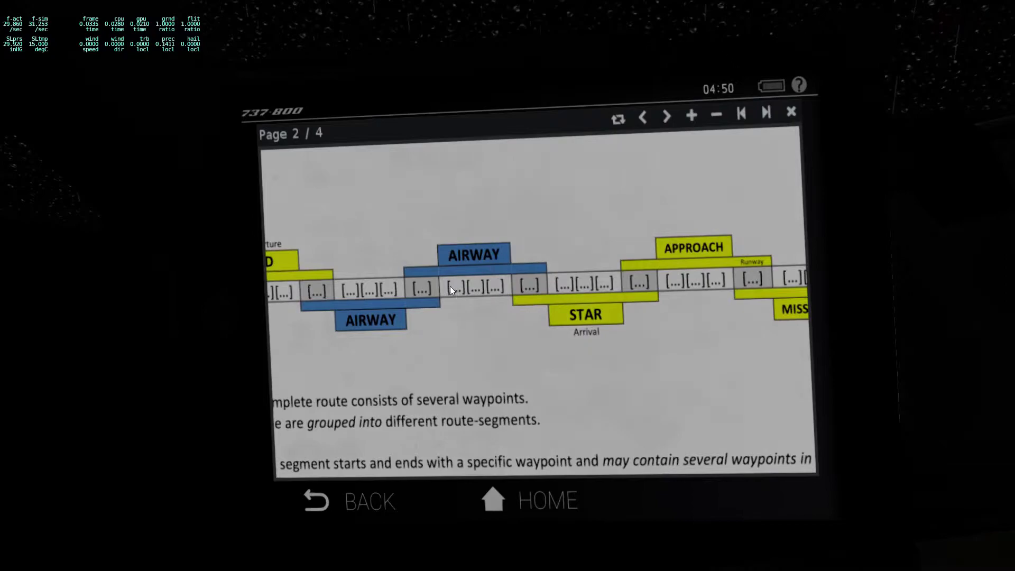
{"action": "left_click_drag", "start_coordinate": [468, 309], "coordinate": [519, 326]}
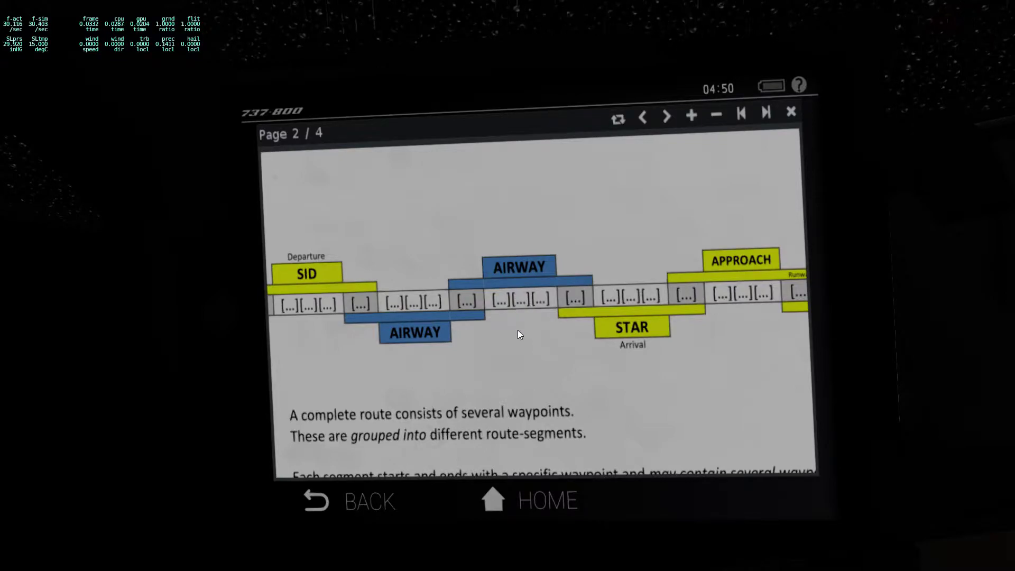
Step: Pan the page to read the bullet-point text below the segment diagram
{"action": "left_click_drag", "start_coordinate": [503, 376], "coordinate": [585, 336]}
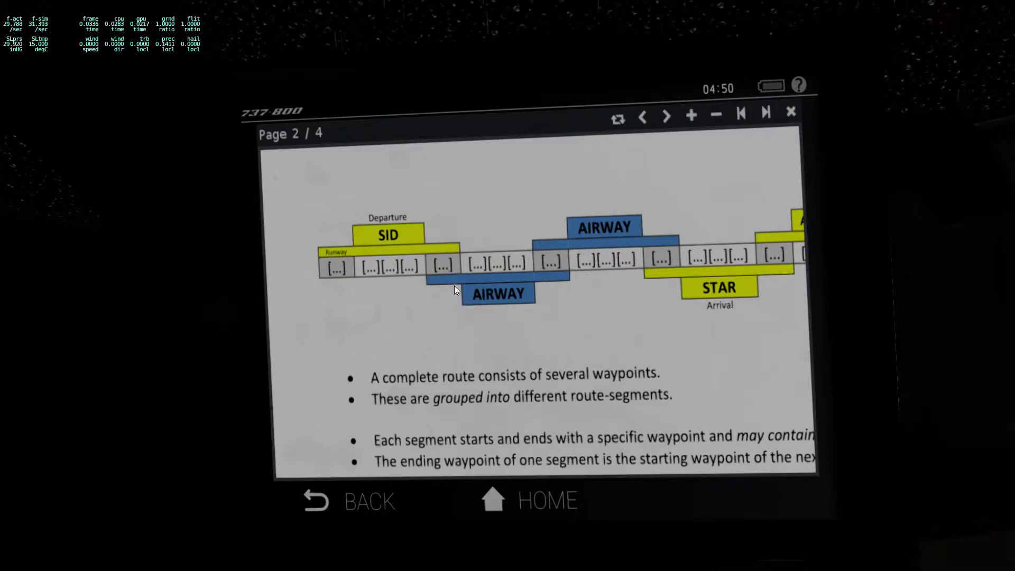
{"action": "left_click_drag", "start_coordinate": [535, 321], "coordinate": [521, 309]}
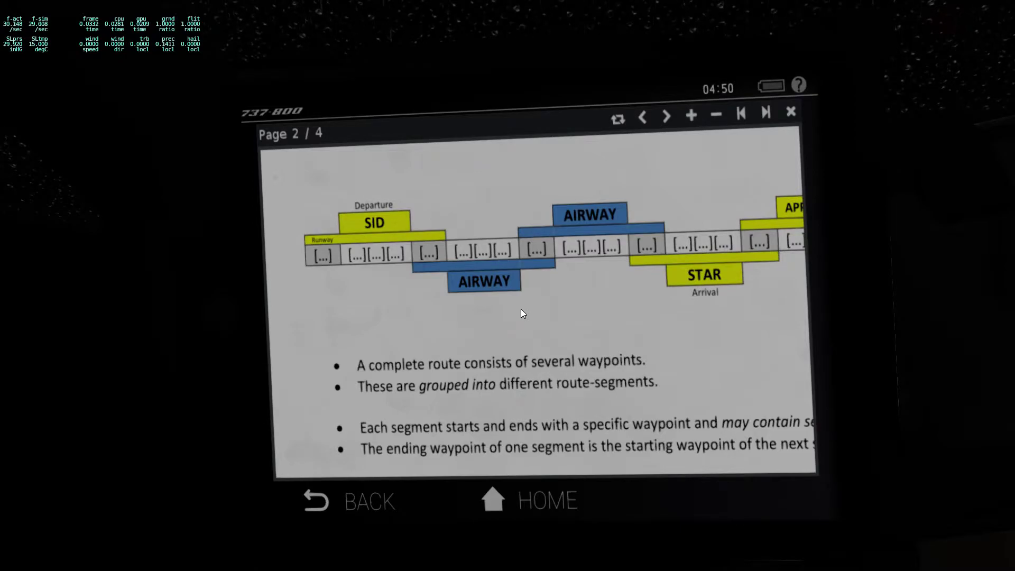
{"action": "left_click_drag", "start_coordinate": [521, 309], "coordinate": [516, 306]}
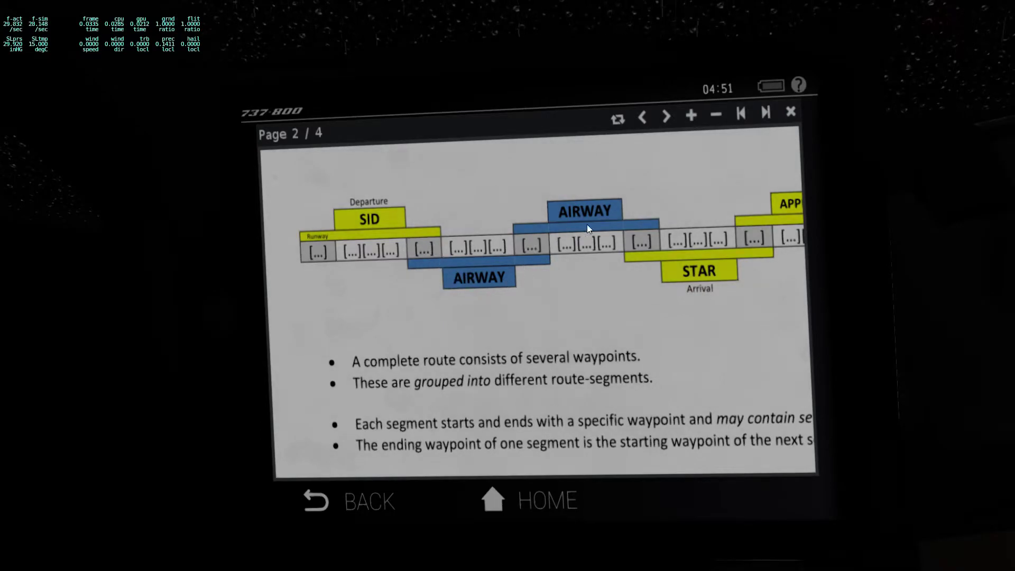
{"action": "left_click_drag", "start_coordinate": [587, 224], "coordinate": [475, 277]}
{"action": "left_click_drag", "start_coordinate": [655, 278], "coordinate": [608, 299]}
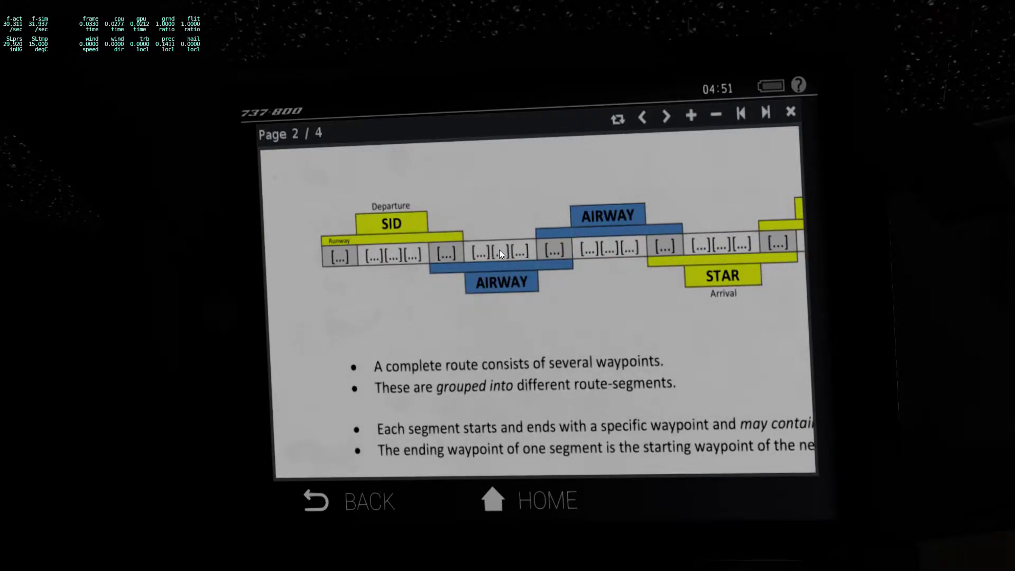
{"action": "left_click_drag", "start_coordinate": [622, 273], "coordinate": [626, 307]}
{"action": "left_click_drag", "start_coordinate": [536, 311], "coordinate": [560, 336]}
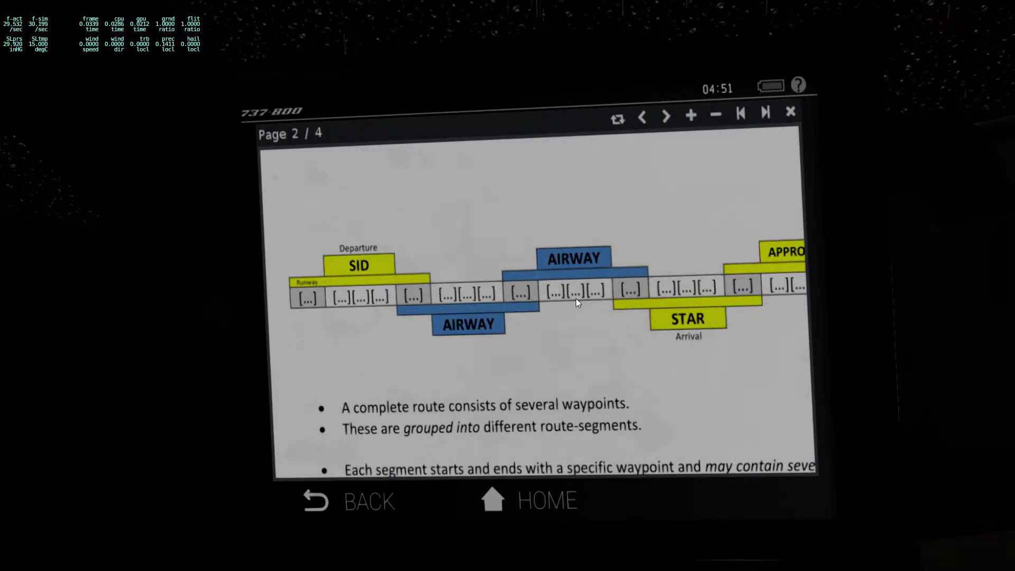
{"action": "mouse_move", "coordinate": [685, 293]}
{"action": "left_mouse_down"}
{"action": "mouse_move", "coordinate": [572, 299]}
{"action": "mouse_move", "coordinate": [672, 294]}
{"action": "left_mouse_up"}
{"action": "left_click_drag", "start_coordinate": [455, 343], "coordinate": [414, 219]}
{"action": "left_click_drag", "start_coordinate": [470, 300], "coordinate": [505, 354]}
Step: Advance to page 3 of 4 and centre its Runway, SID, WERRA and TAKUT diagram
{"action": "left_click", "coordinate": [662, 122]}
{"action": "left_click_drag", "start_coordinate": [560, 216], "coordinate": [461, 339]}
{"action": "left_click_drag", "start_coordinate": [572, 431], "coordinate": [560, 406]}
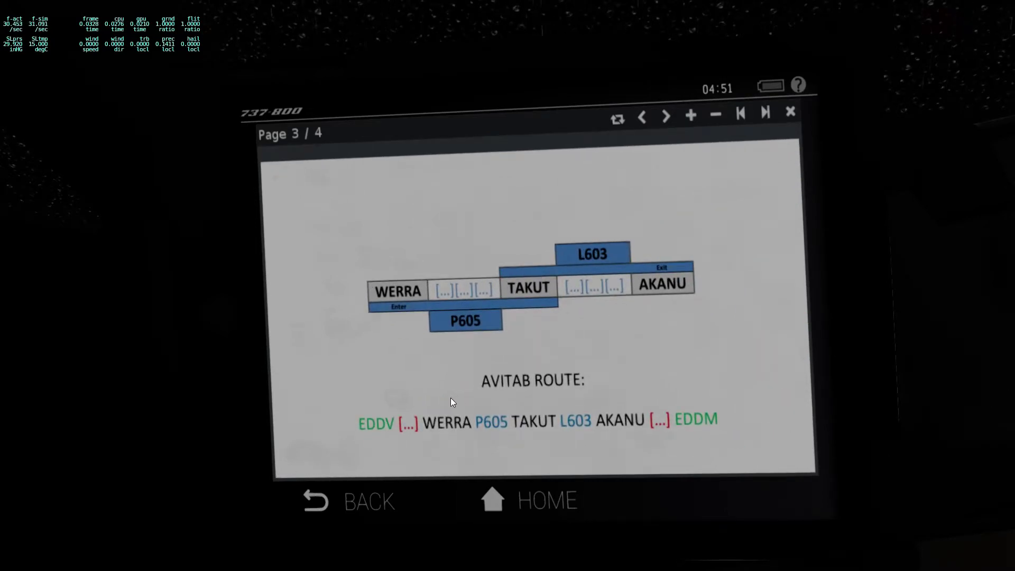
{"action": "left_click_drag", "start_coordinate": [515, 351], "coordinate": [517, 354]}
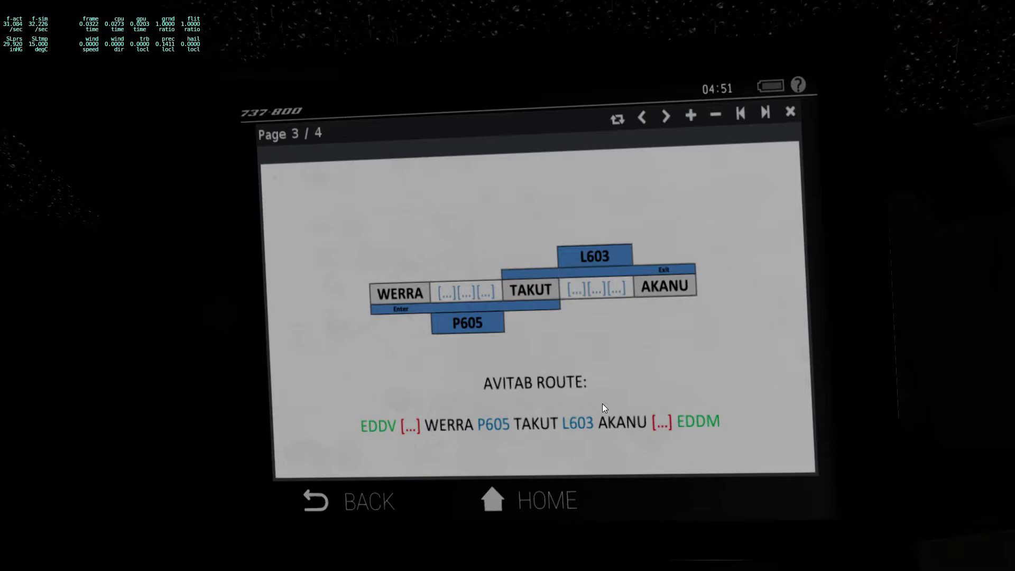
{"action": "left_click_drag", "start_coordinate": [456, 386], "coordinate": [453, 395]}
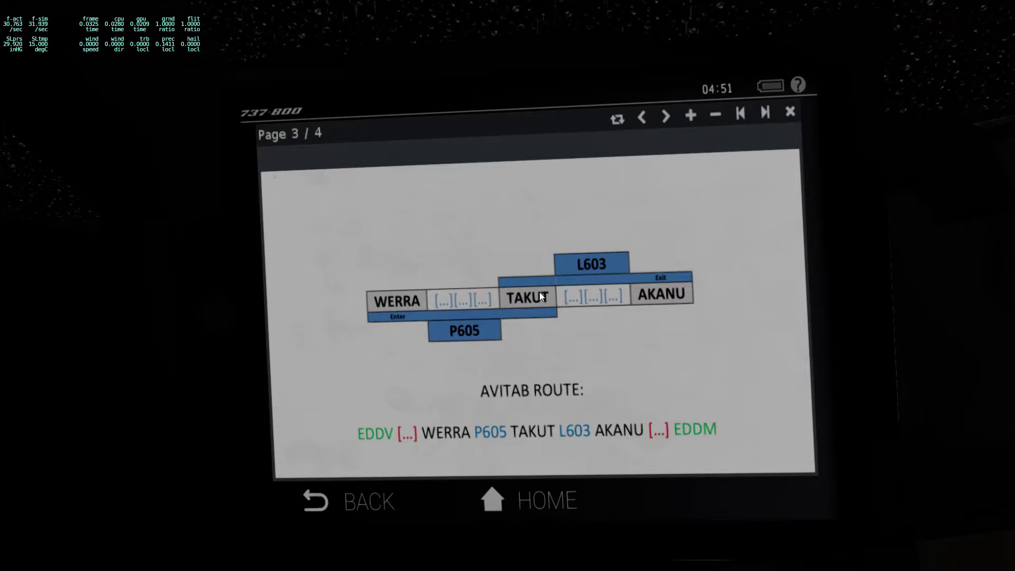
{"action": "left_click_drag", "start_coordinate": [618, 314], "coordinate": [594, 306]}
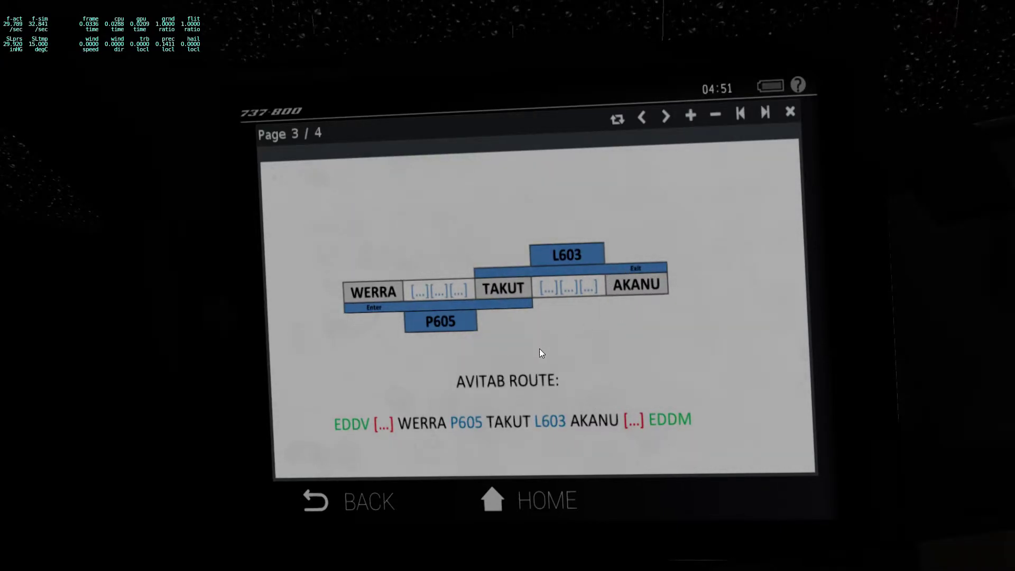
{"action": "left_click_drag", "start_coordinate": [539, 349], "coordinate": [578, 341]}
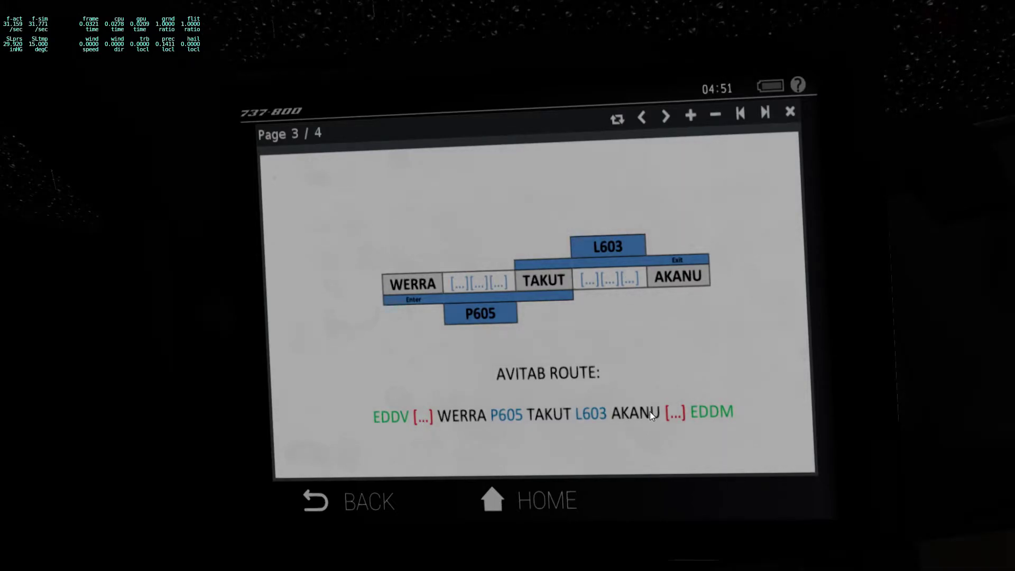
{"action": "left_click_drag", "start_coordinate": [501, 436], "coordinate": [589, 293]}
{"action": "left_click_drag", "start_coordinate": [525, 396], "coordinate": [587, 284]}
{"action": "left_click_drag", "start_coordinate": [539, 372], "coordinate": [598, 312]}
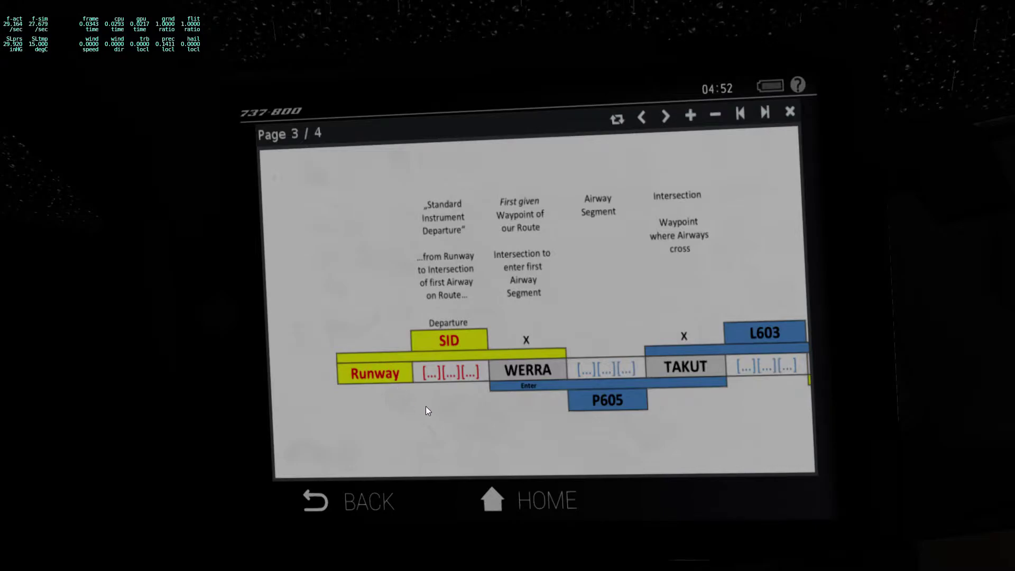
Step: Nudge the page 3 diagram to reveal the route line, then return to the FMC RTE page
{"action": "left_click_drag", "start_coordinate": [426, 406], "coordinate": [429, 416]}
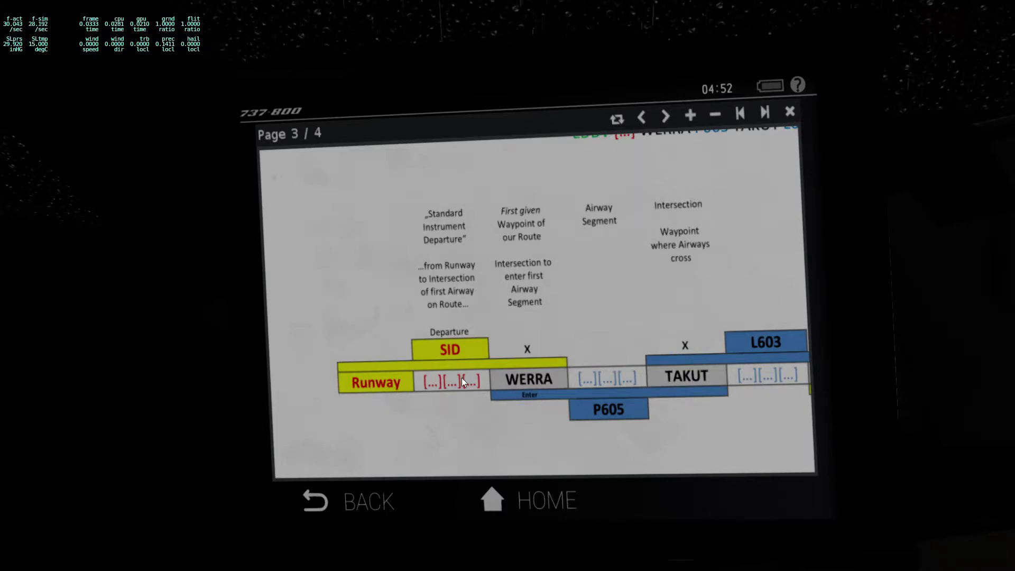
{"action": "left_click_drag", "start_coordinate": [440, 408], "coordinate": [444, 416]}
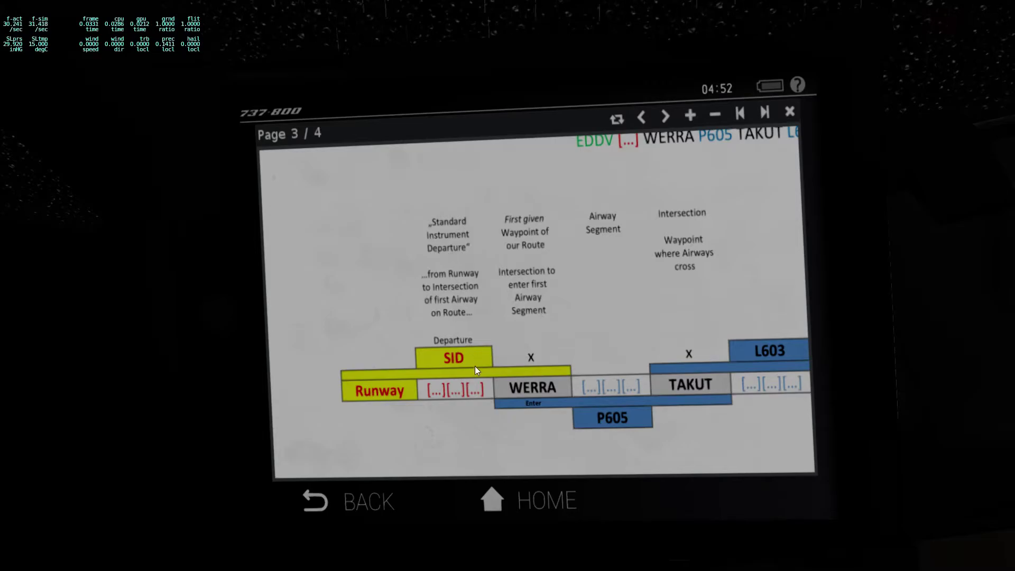
{"action": "key", "text": "KP_1"}
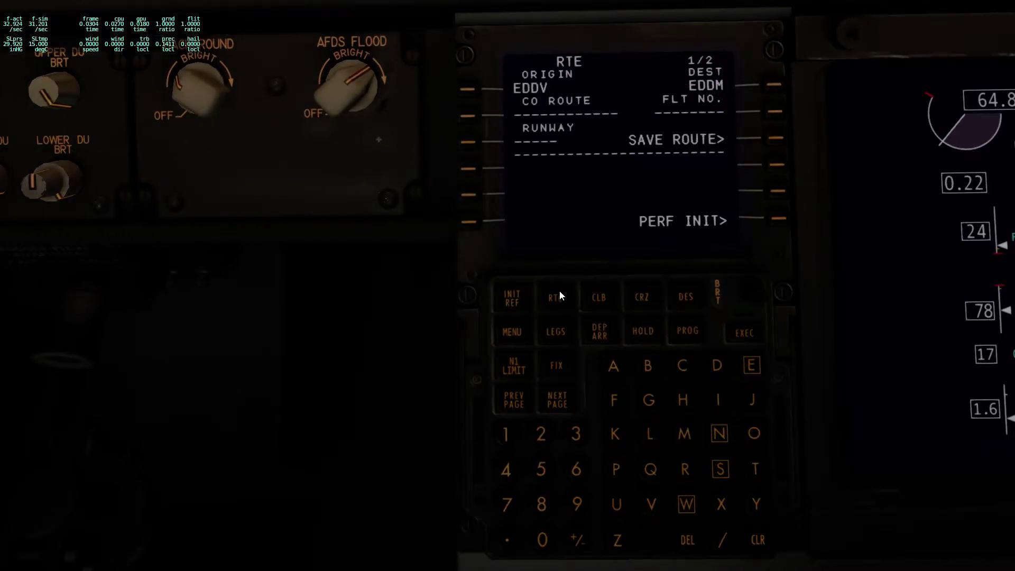
{"action": "left_click", "coordinate": [557, 400]}
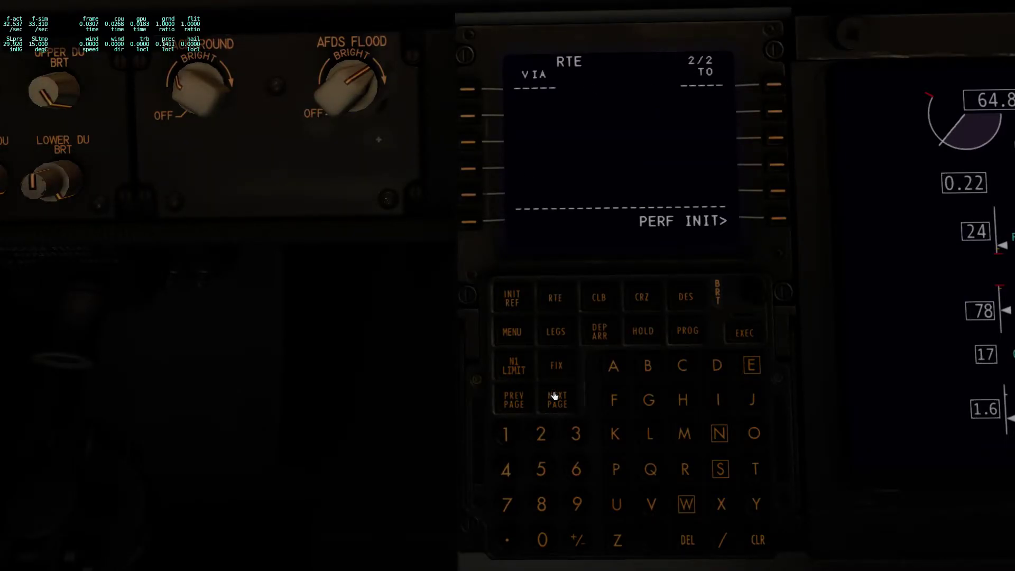
{"action": "left_click", "coordinate": [521, 398]}
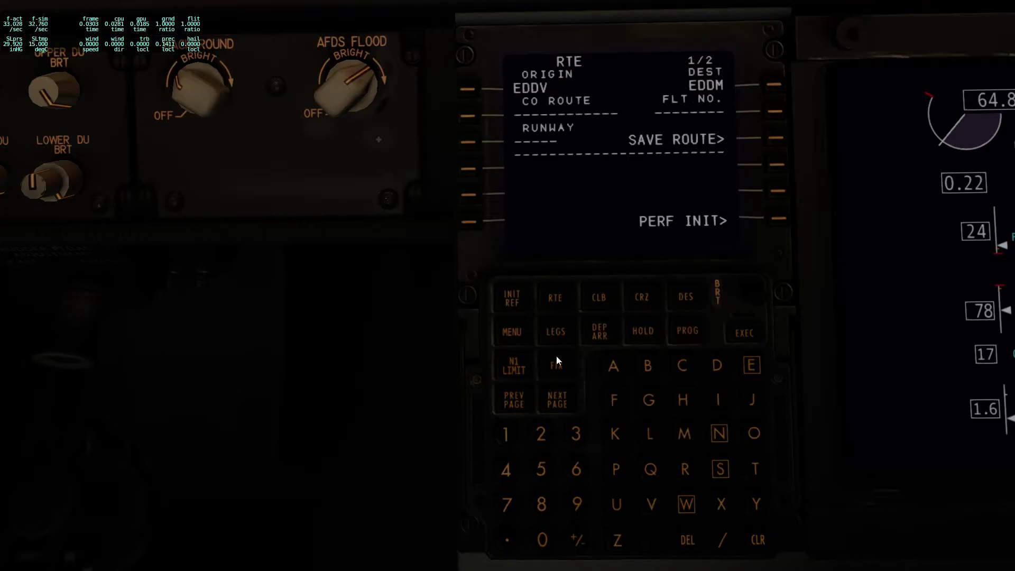
{"action": "key", "text": "KP_1"}
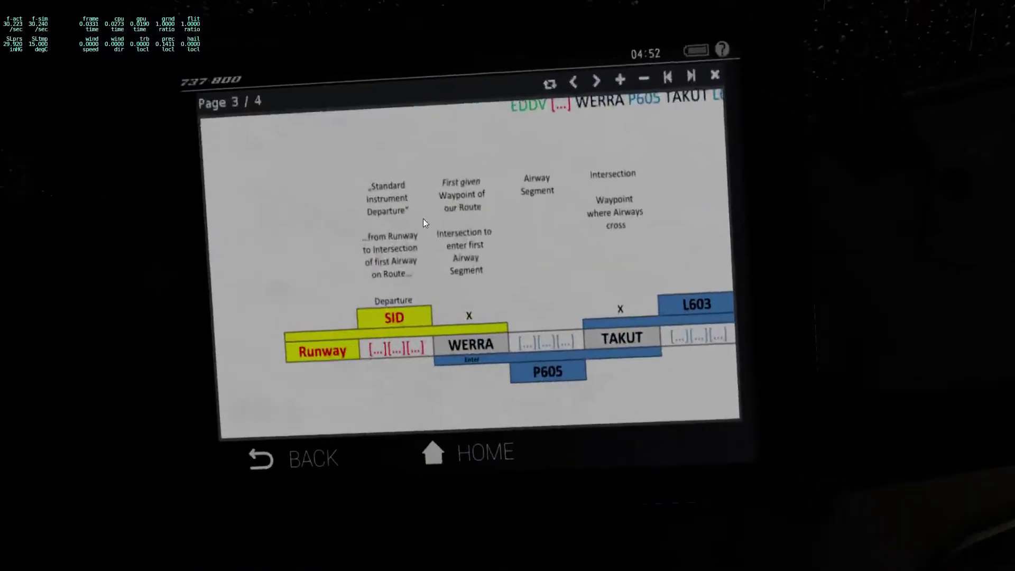
{"action": "key", "text": "KP_2"}
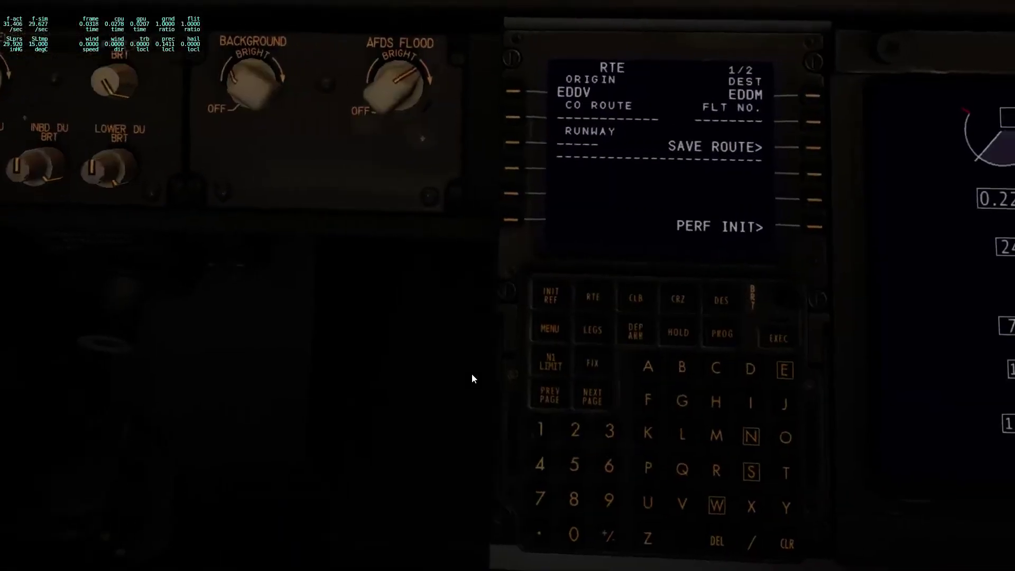
Step: Select runway 09L for the EDDV departure in the FMC, then glance back at the tablet chart
{"action": "left_click", "coordinate": [600, 332]}
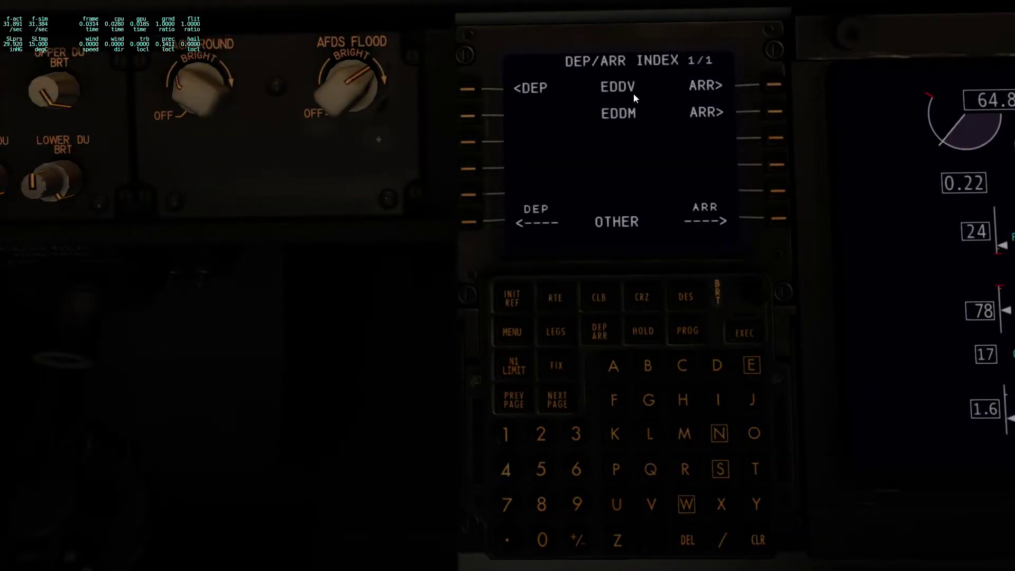
{"action": "left_click", "coordinate": [462, 97]}
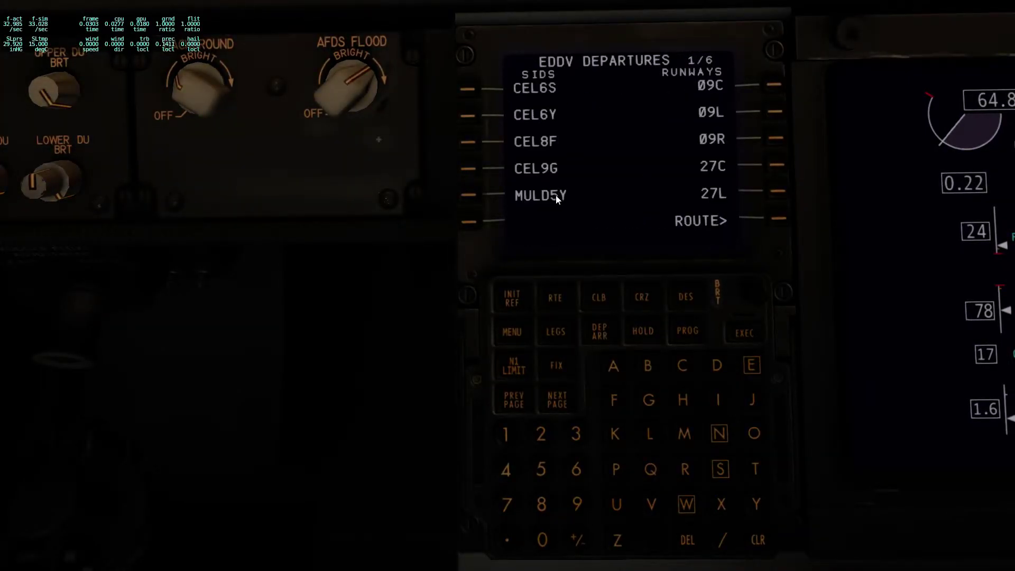
{"action": "left_click", "coordinate": [723, 116]}
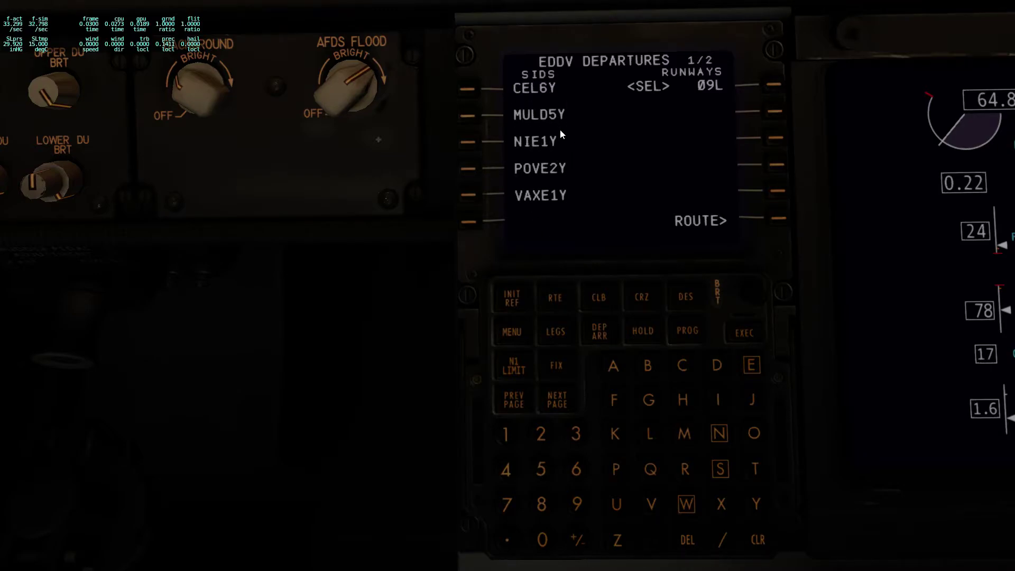
{"action": "key", "text": "KP_1"}
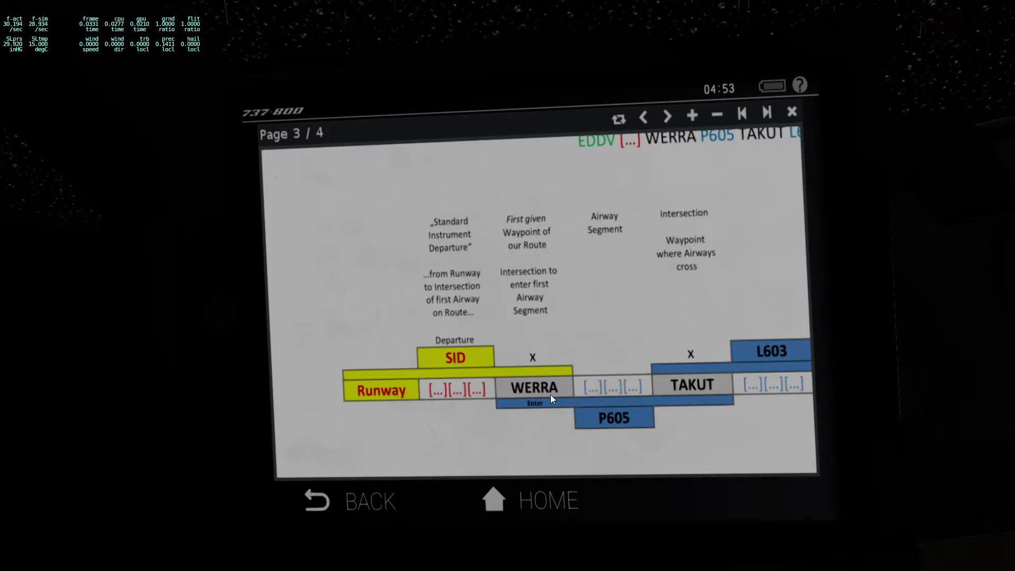
Step: Back at the FMC, pick WERA3Y from the next page of runway 09L departures
{"action": "key", "text": "KP_1"}
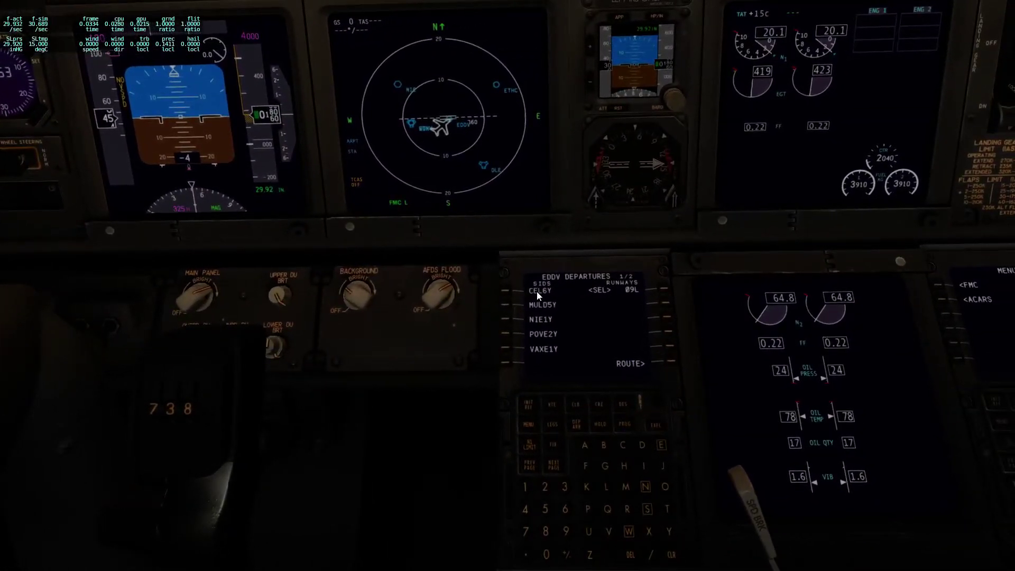
{"action": "left_click", "coordinate": [556, 468]}
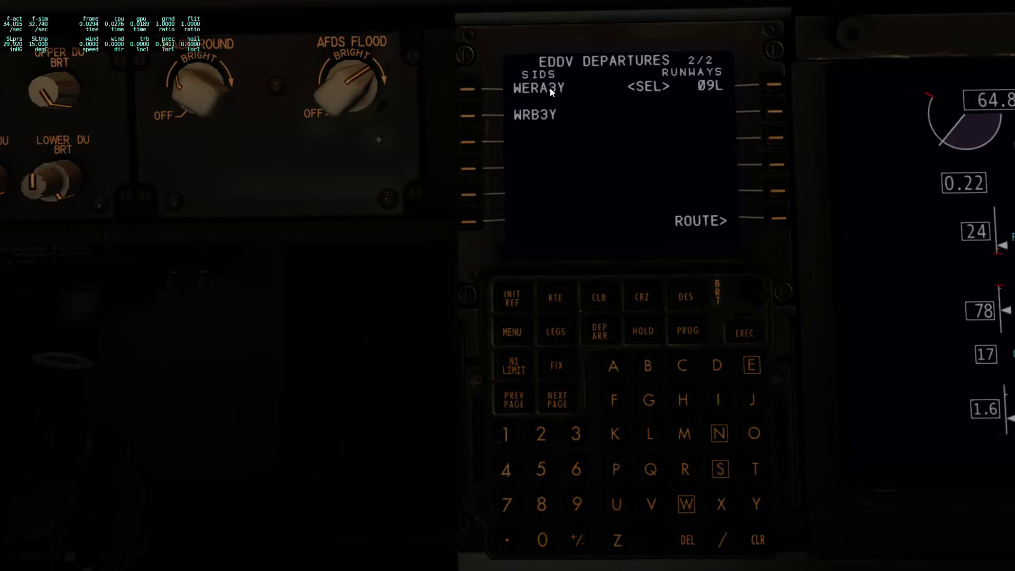
{"action": "left_click", "coordinate": [471, 96]}
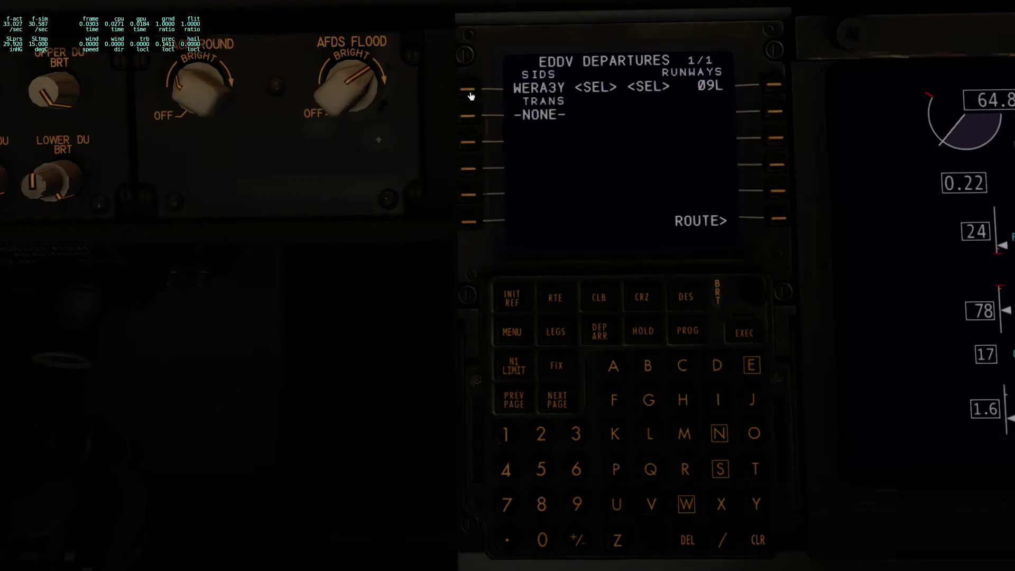